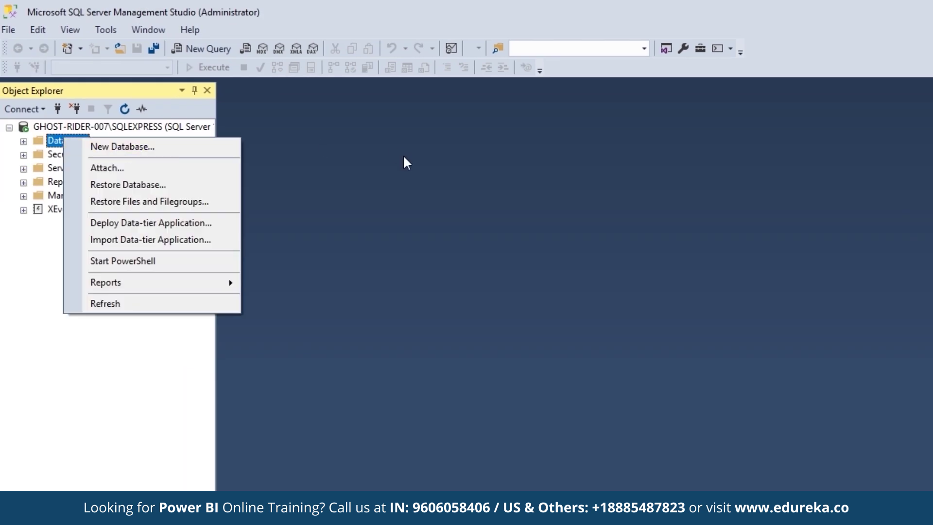
Create a new database named Power-BI_DB
left_click(212, 152)
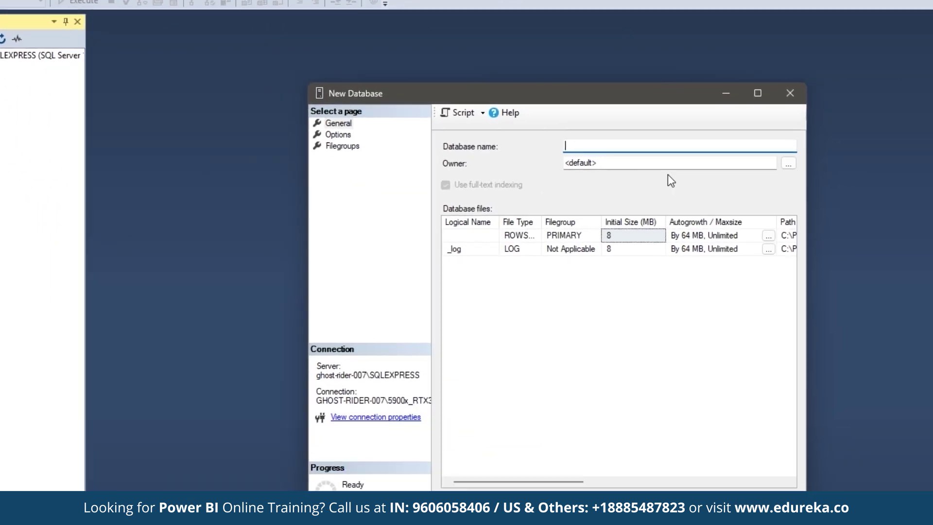
type("Power-BI_DB")
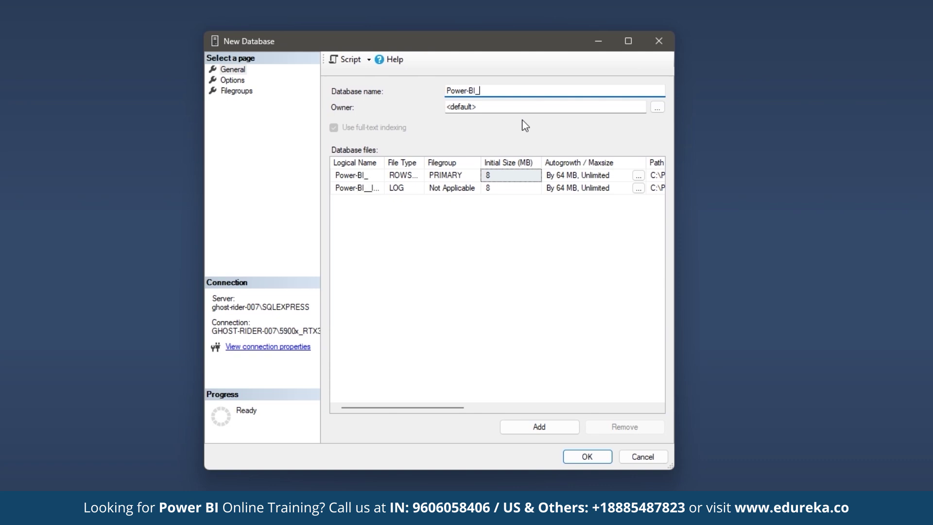
left_click(603, 459)
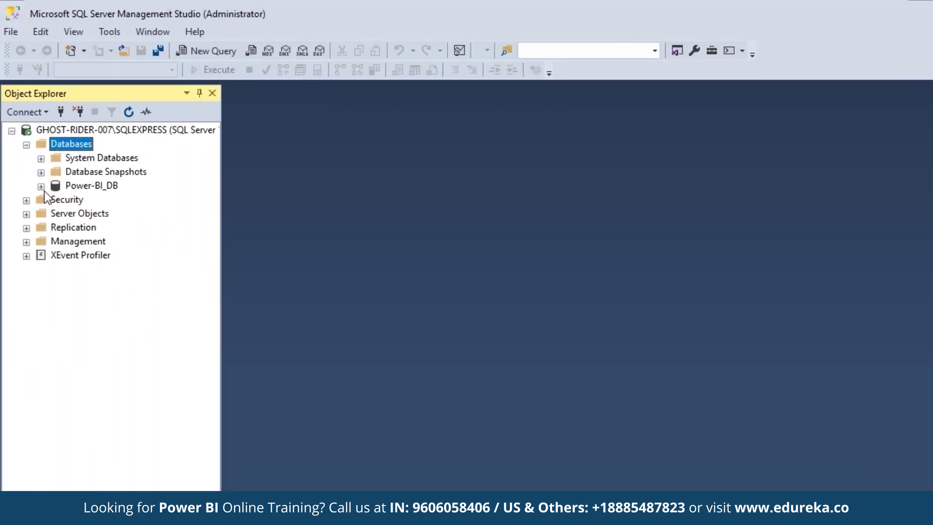
Open a blank query window connected to Power-BI_DB
left_click(41, 187)
right_click(110, 186)
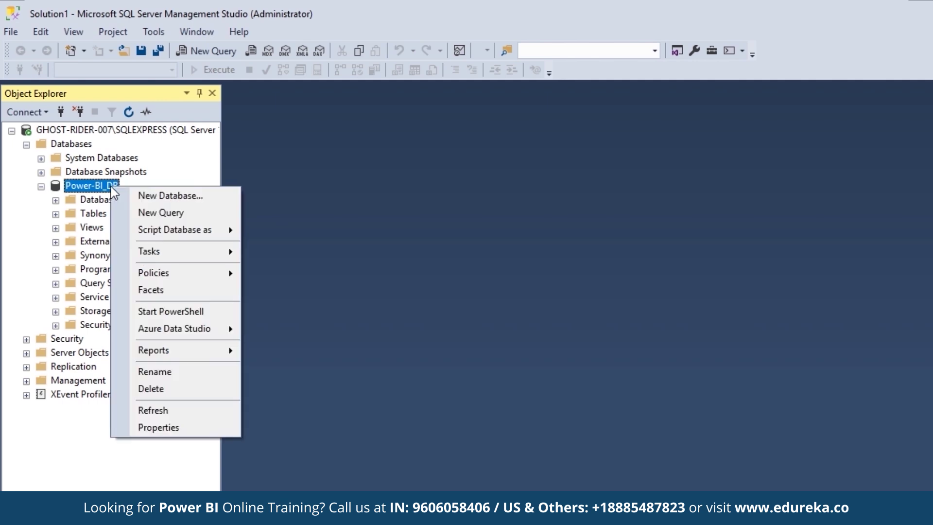
left_click(227, 213)
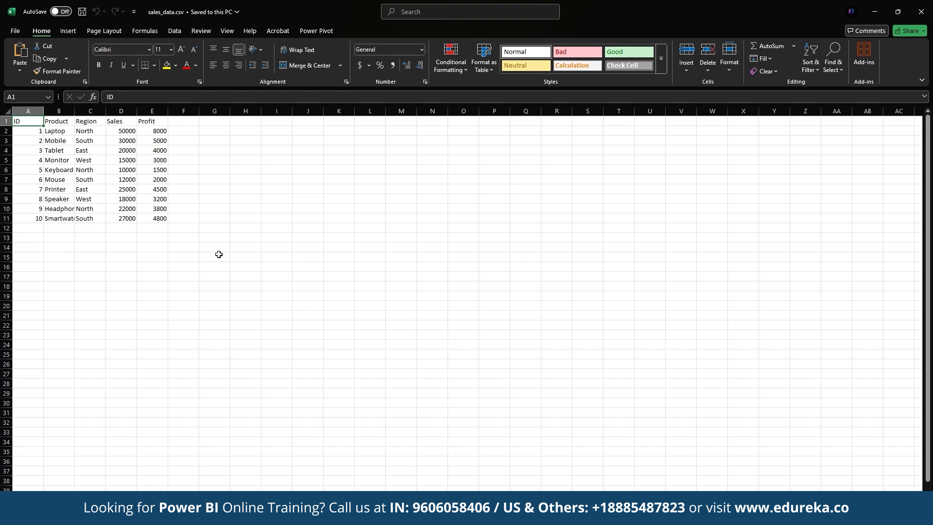
Write CREATE TABLE SalesData with ID INT primary key, Product VARCHAR(255) and Region VARCHAR(100) columns
left_click(236, 241)
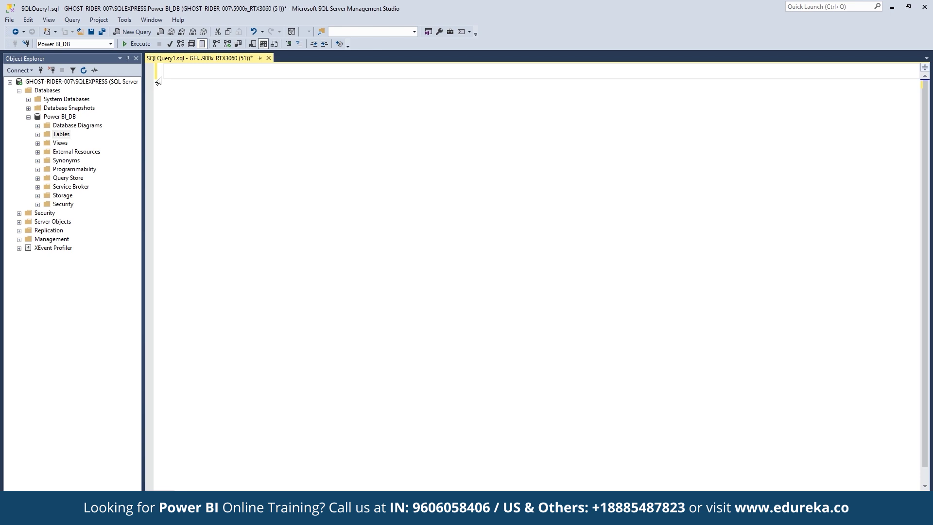
type("CREATE TABLE SalesData (")
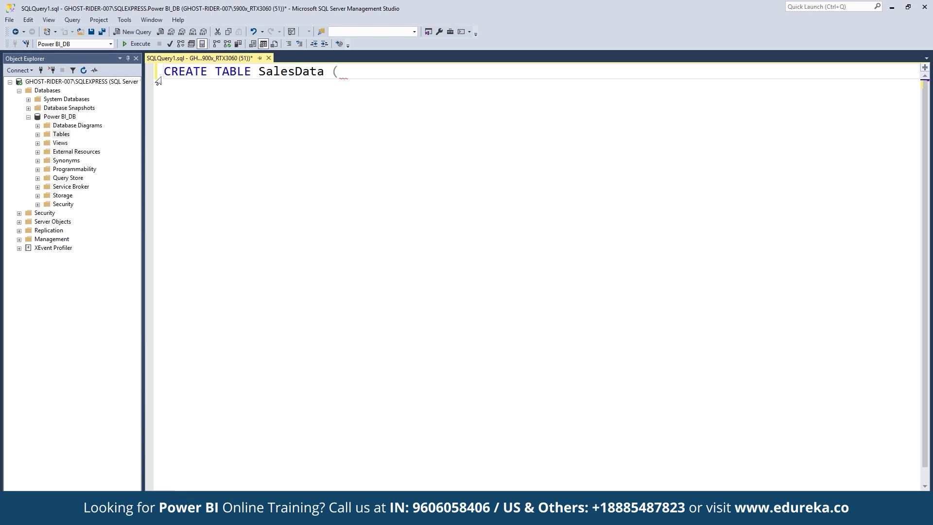
key("Return")
type("ID INT NOT")
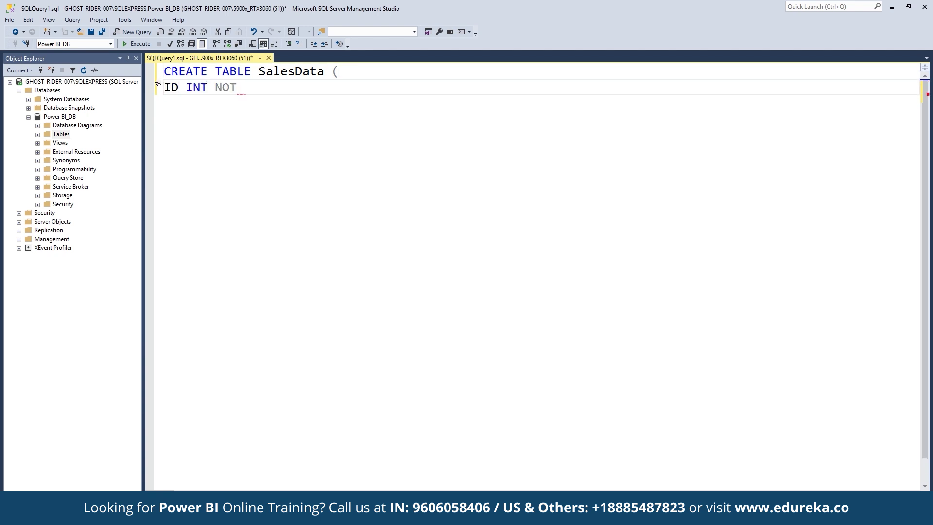
type(" NULL PRIMARY")
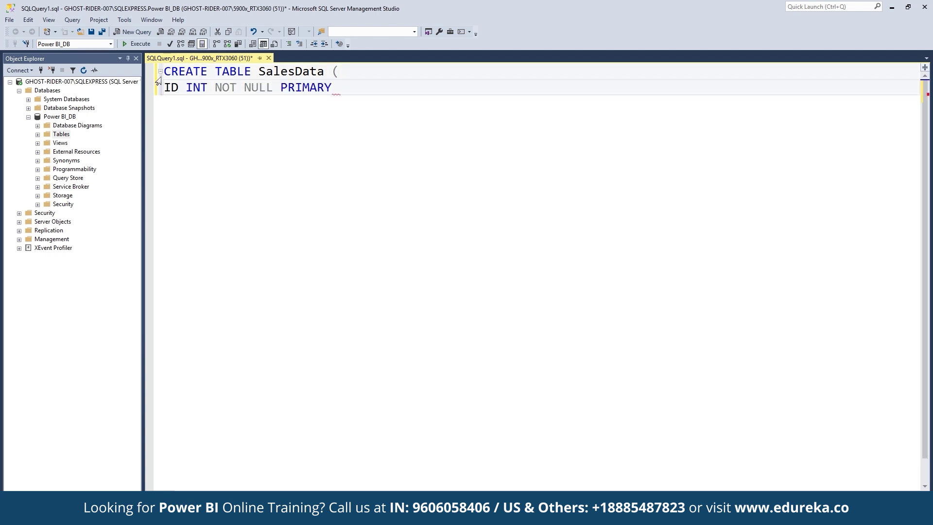
type(" KEY,")
key("Return")
type("Product VA")
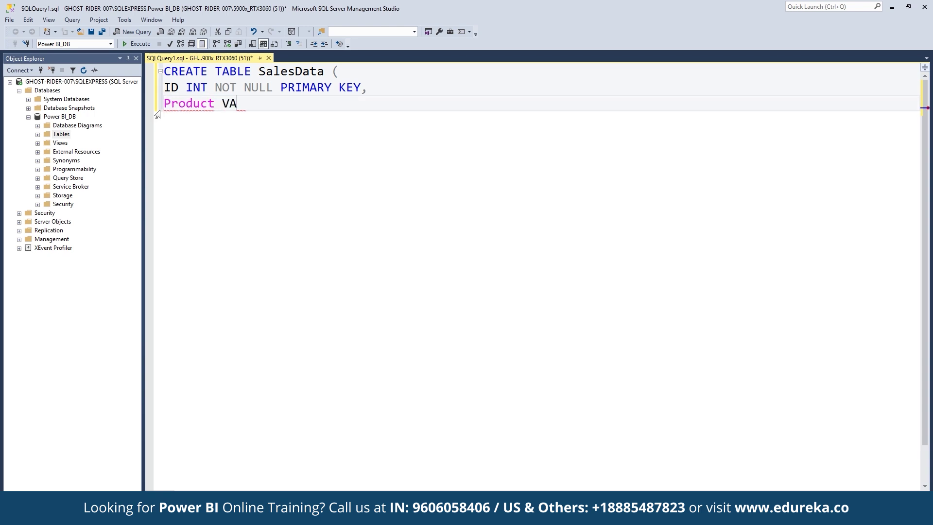
type("RCHAR(255")
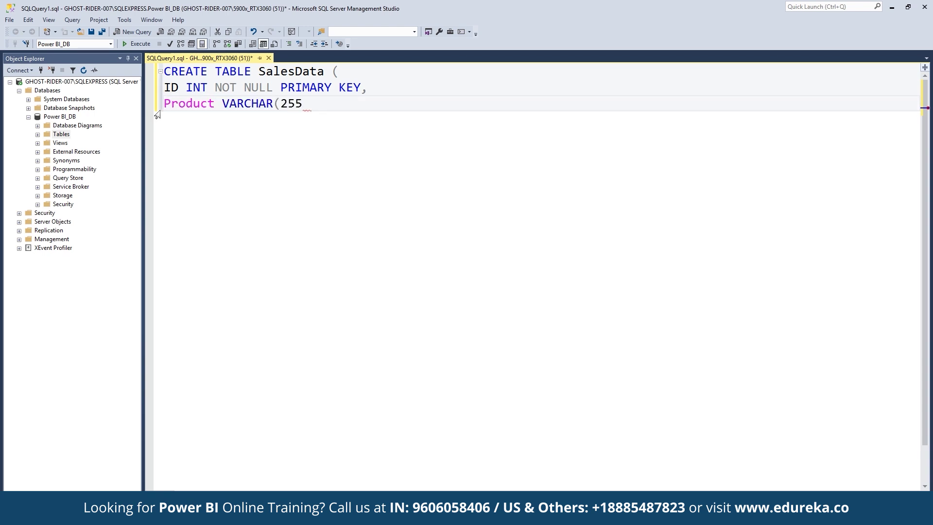
type(") NOT NULL,")
key("Return")
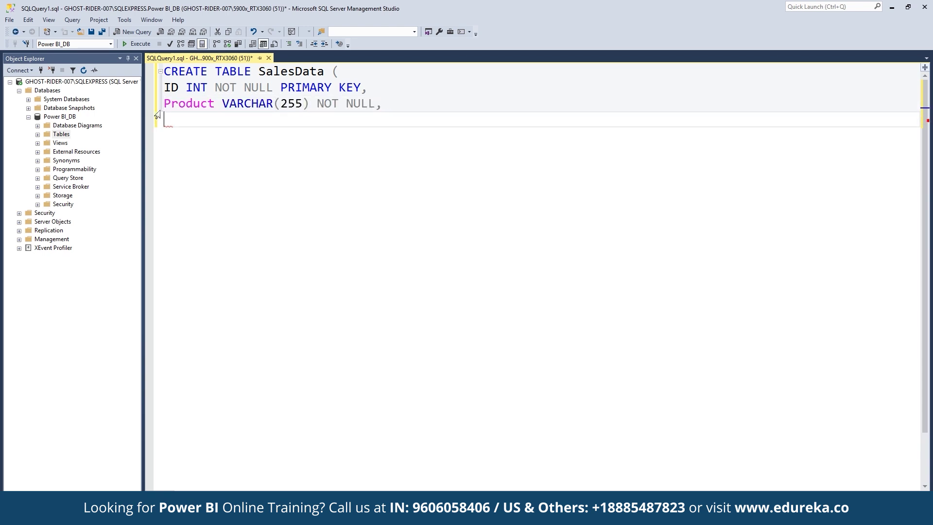
type("Region VARCHAR(100)")
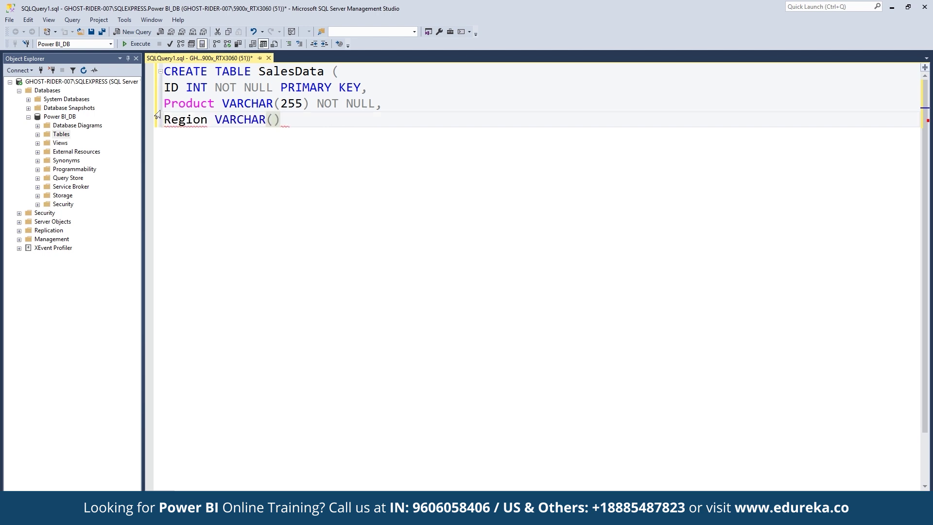
type(" NULL,")
Add Sales and Profit DECIMAL(18,2) columns, close the statement, and execute it
key("Return")
type("S")
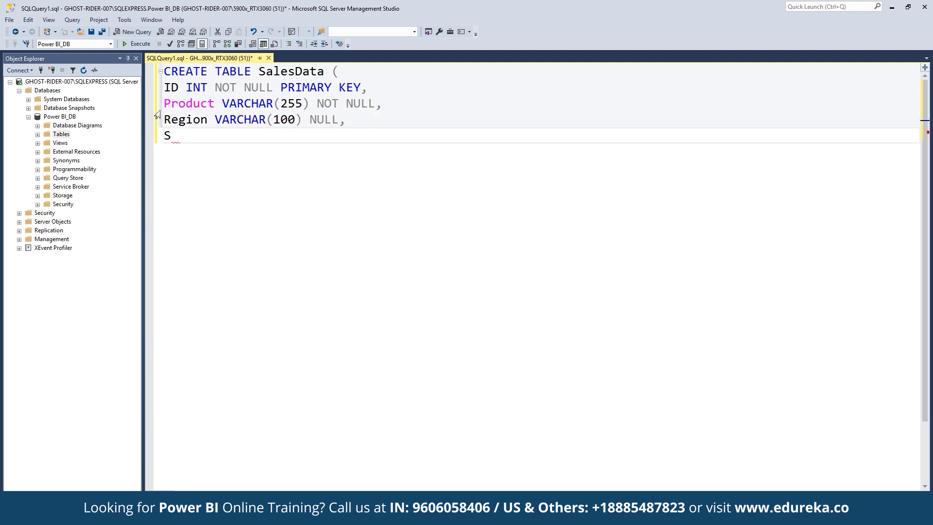
type("ales DECIMAL")
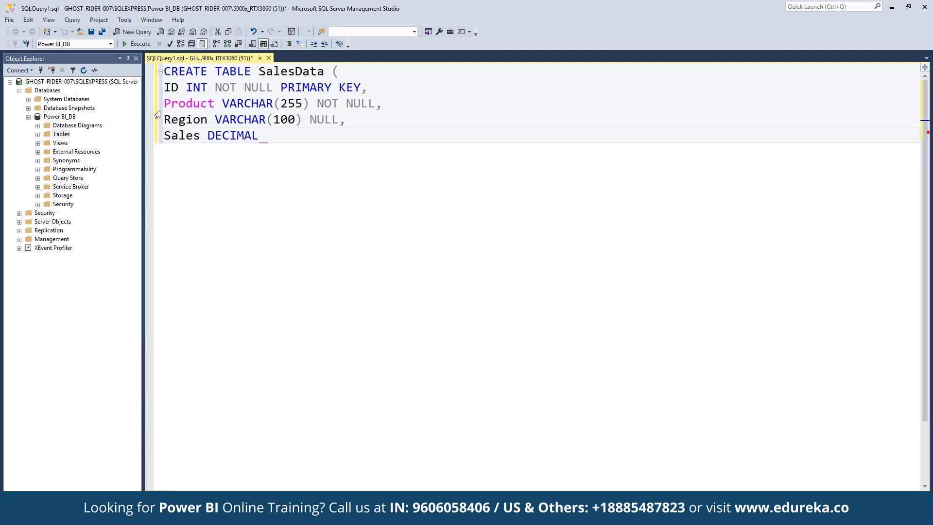
type("(18,2) NOT NULL,")
key("Return")
type("Profit DE")
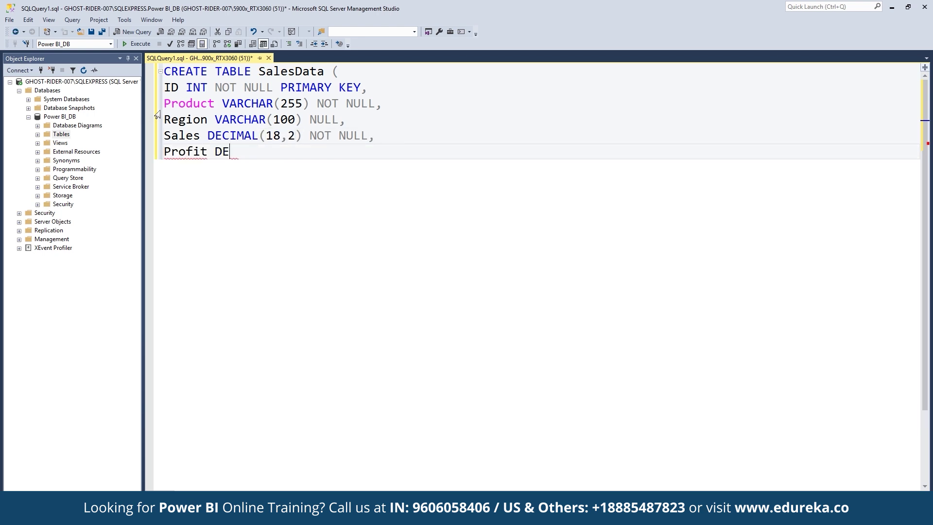
type("CIMAL(18,2) NULL")
key("Return")
type(");")
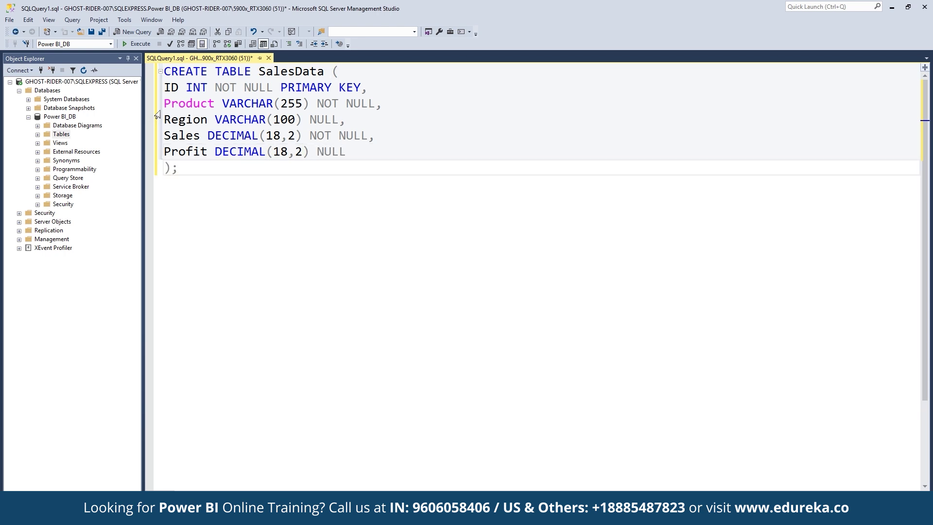
left_click_drag(197, 172, 152, 65)
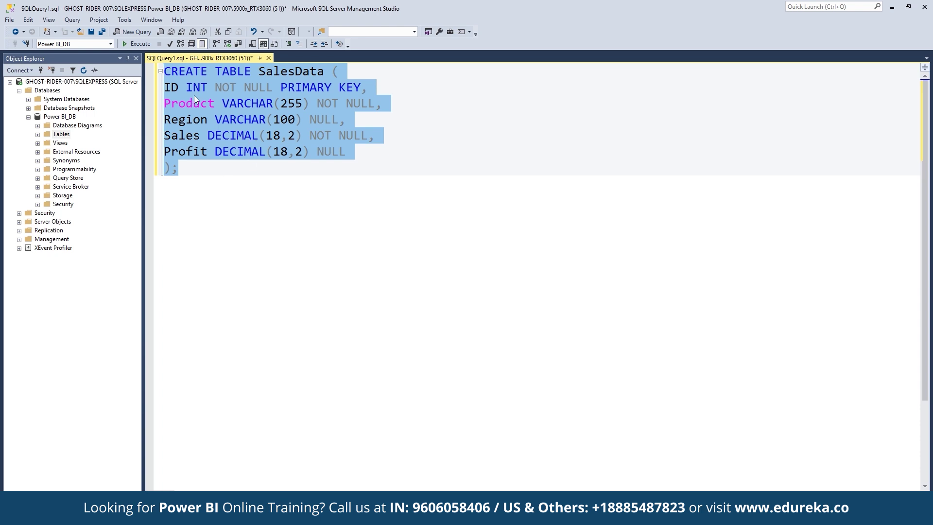
left_click(129, 45)
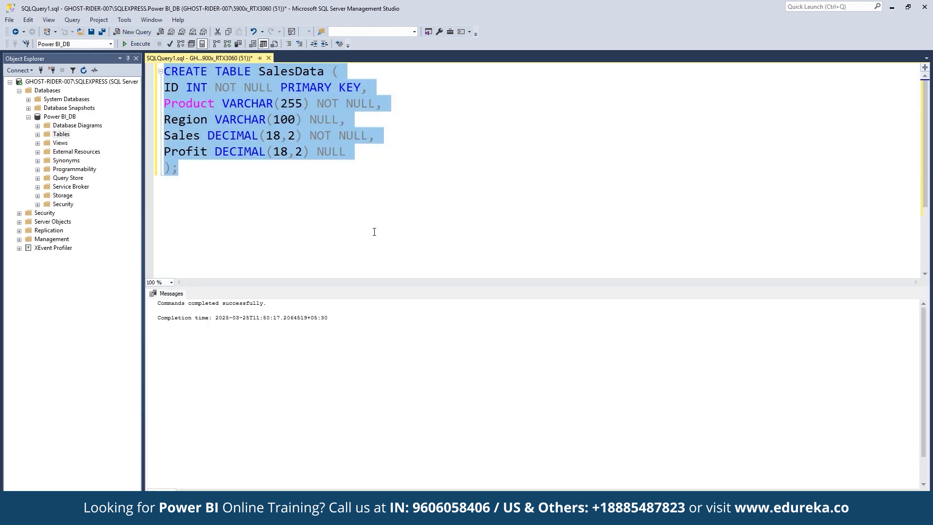
Begin an INSERT INTO SalesData statement below the table definition
left_click(264, 188)
key("Return")
key("Return")
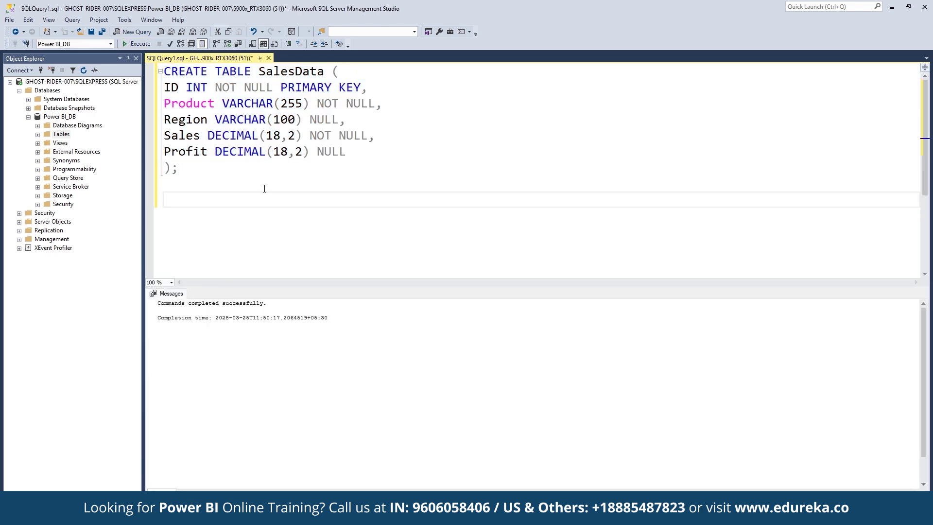
left_click_drag(184, 227, 19, 120)
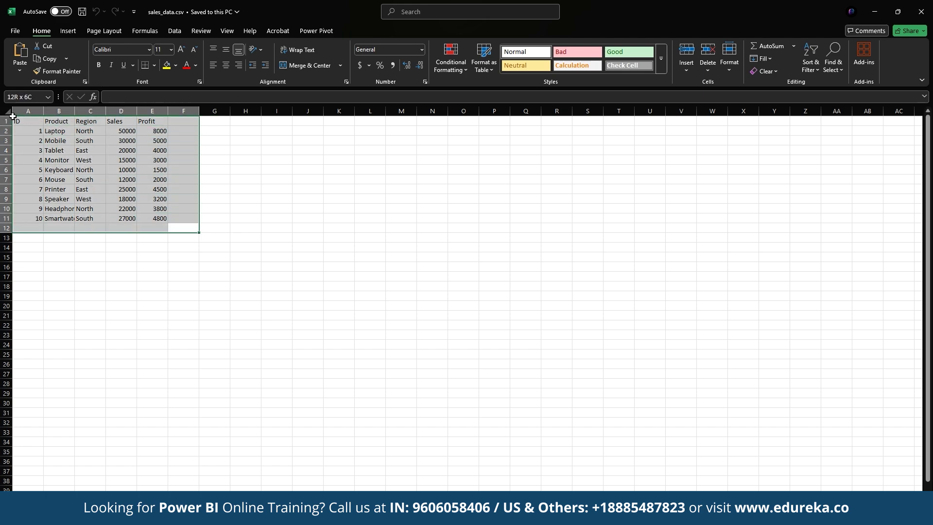
left_click(216, 187)
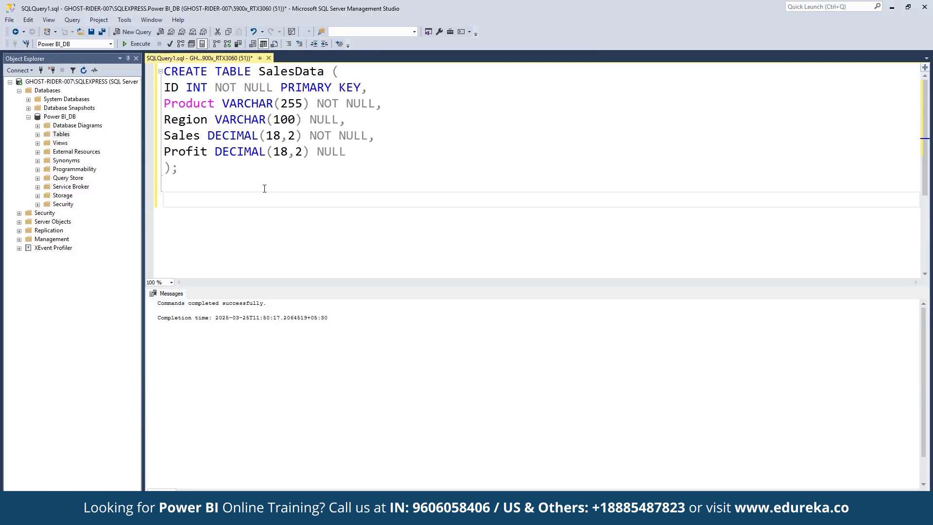
type("insert into Sa")
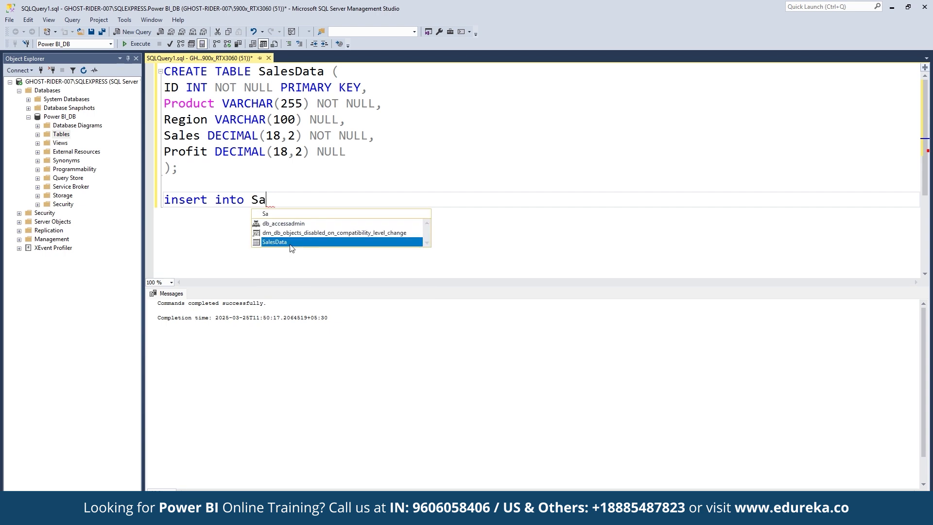
Write an insert for row 1 (Laptop, North, 50000, 8000) and a SELECT * FROM SalesData query
double_click(296, 242)
type("values (")
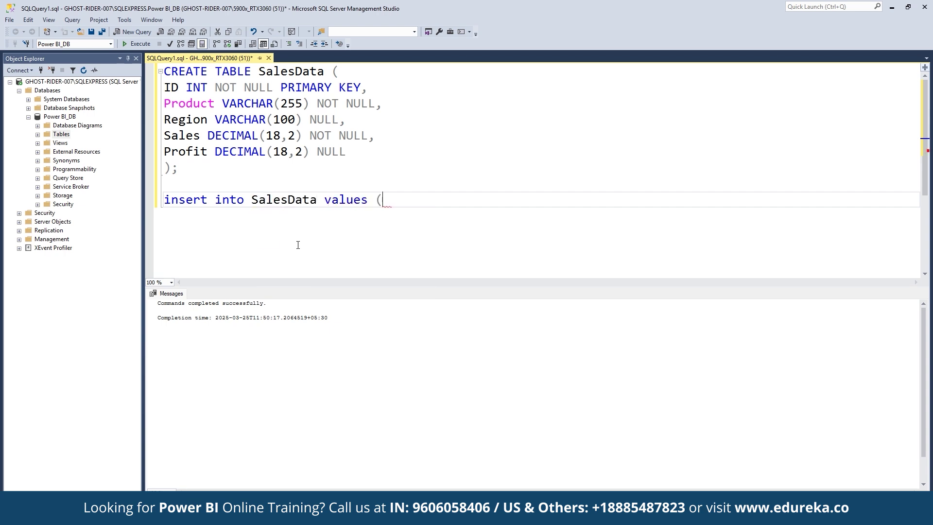
type("'1', 'Laptop', 'N")
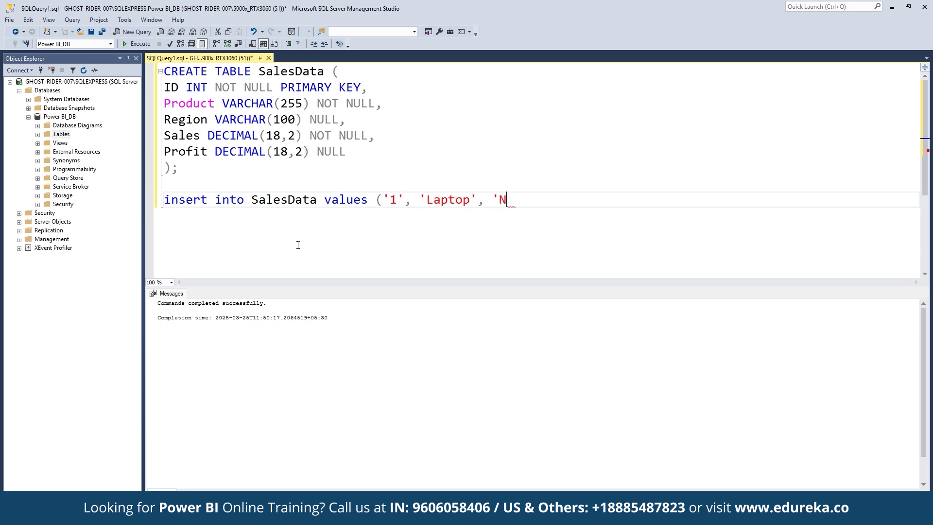
type("orth', '50000', '8000')")
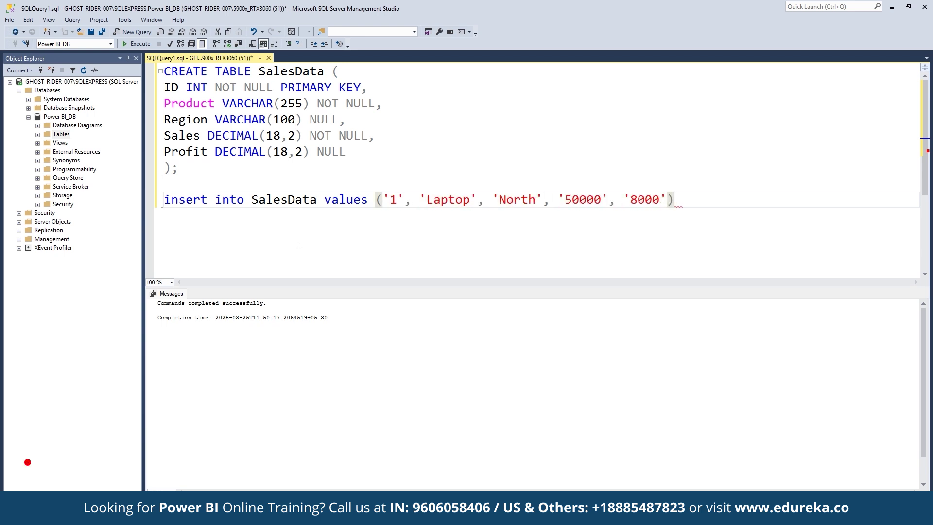
key("Return")
type("select")
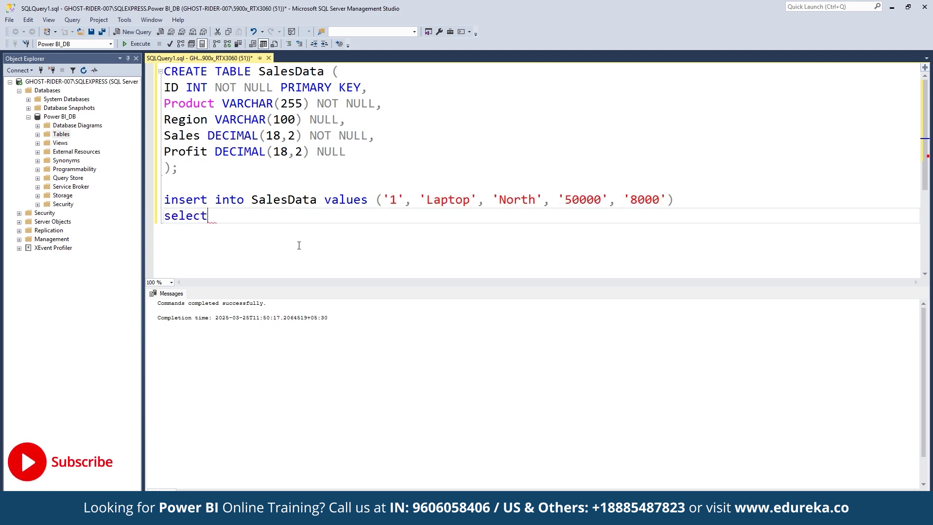
type(" *from Sal")
key("Tab")
Execute the Laptop insert, then run the SELECT to view the table
left_click_drag(674, 199, 165, 201)
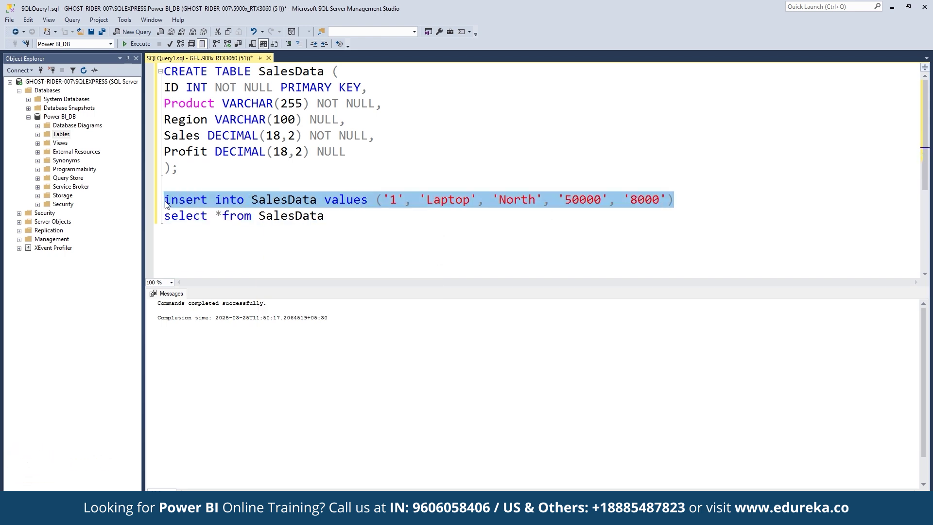
left_click(130, 46)
left_click_drag(337, 218, 164, 217)
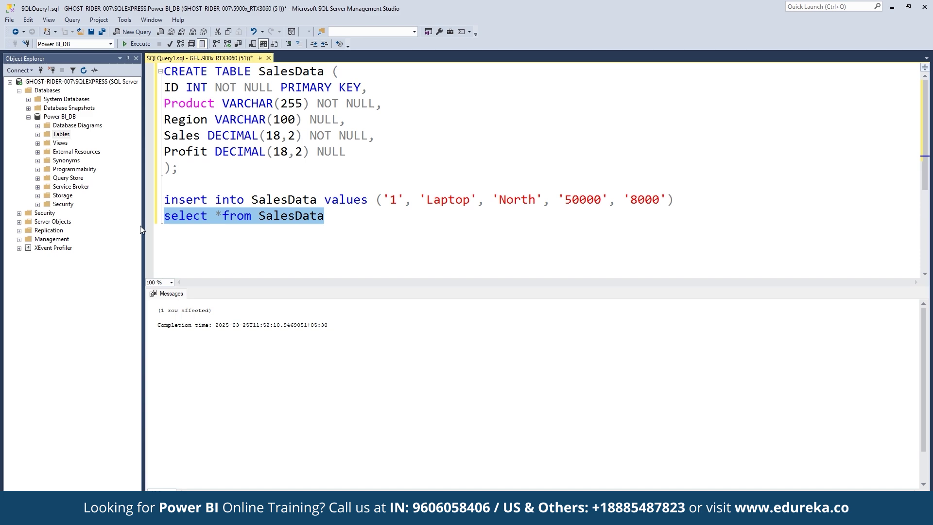
left_click(137, 44)
Paste and execute nine inserts for IDs 2–10, then rerun the SELECT listing all ten rows
key("End")
scroll(233, 126, "down", 2)
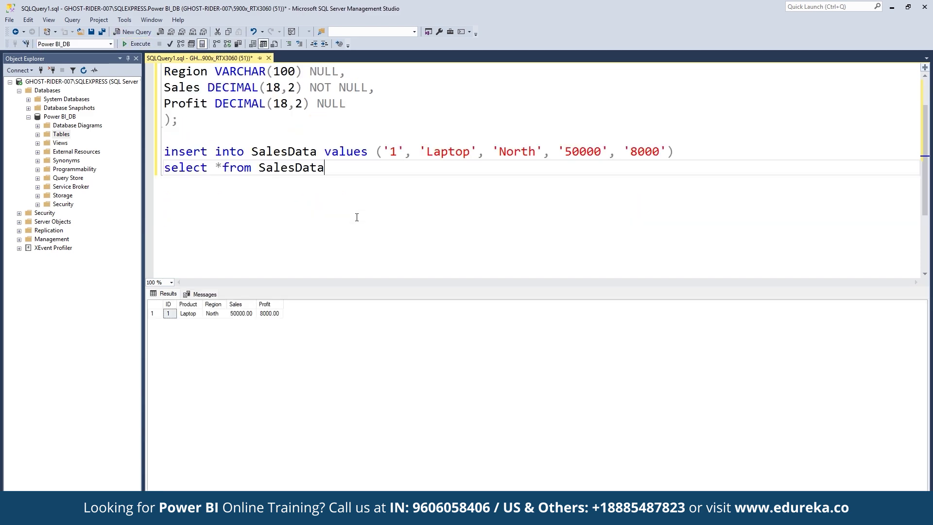
key("ctrl+v")
left_click_drag(799, 216, 163, 87)
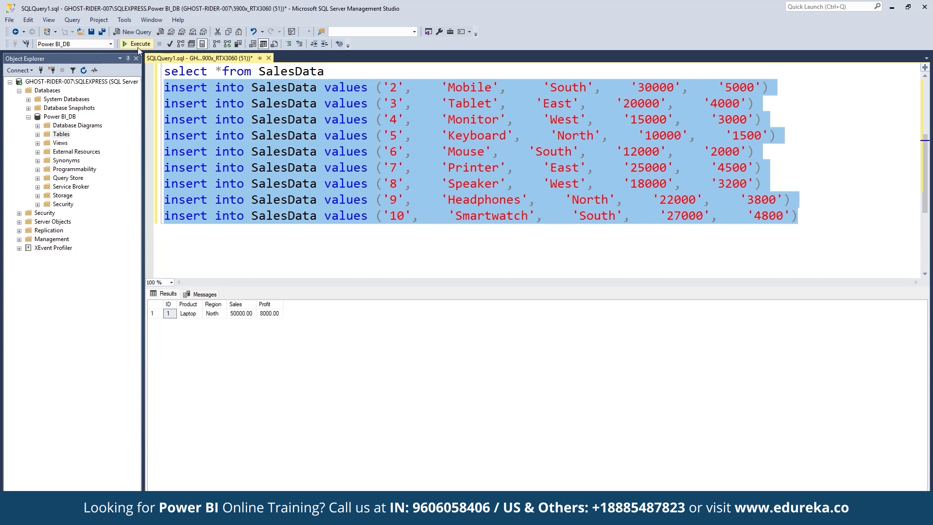
left_click(138, 44)
key("Up")
key("shift+End")
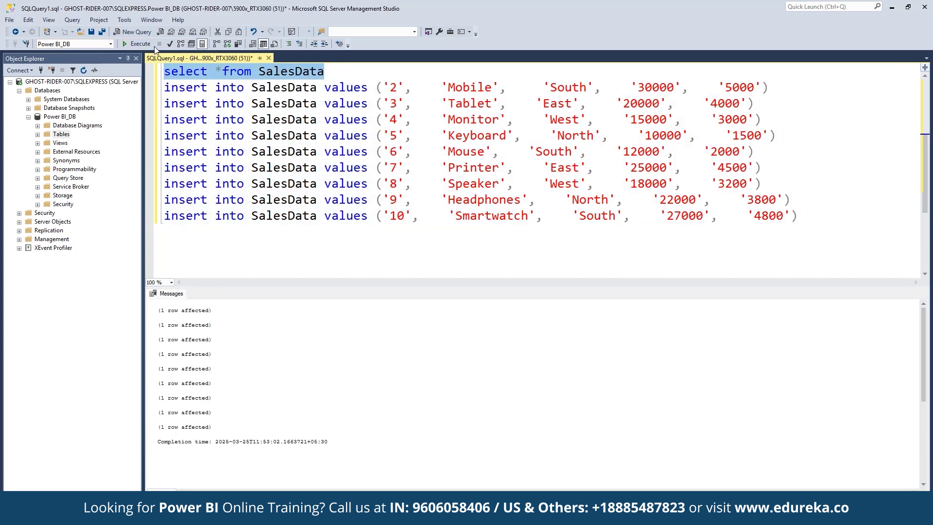
left_click(146, 45)
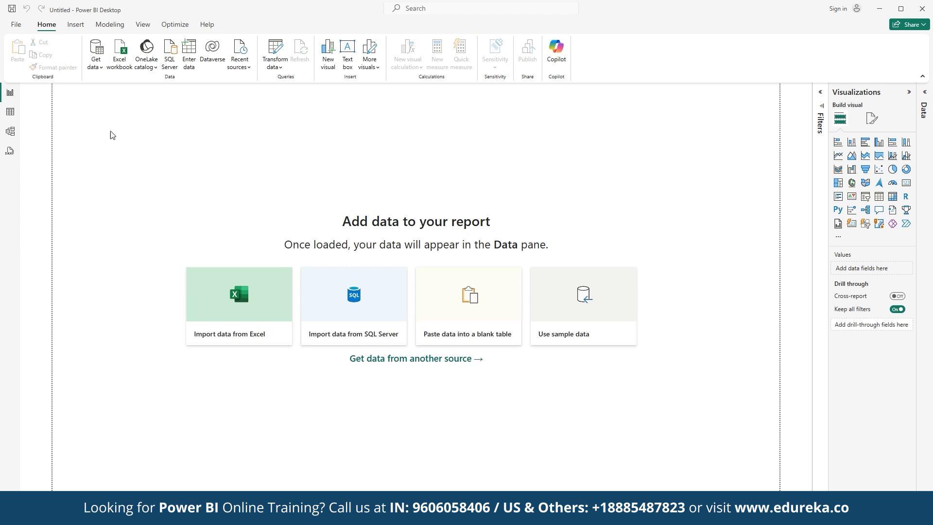
Choose SQL Server as the Power BI data source and open the server's Properties for its name
left_click(96, 64)
left_click(123, 160)
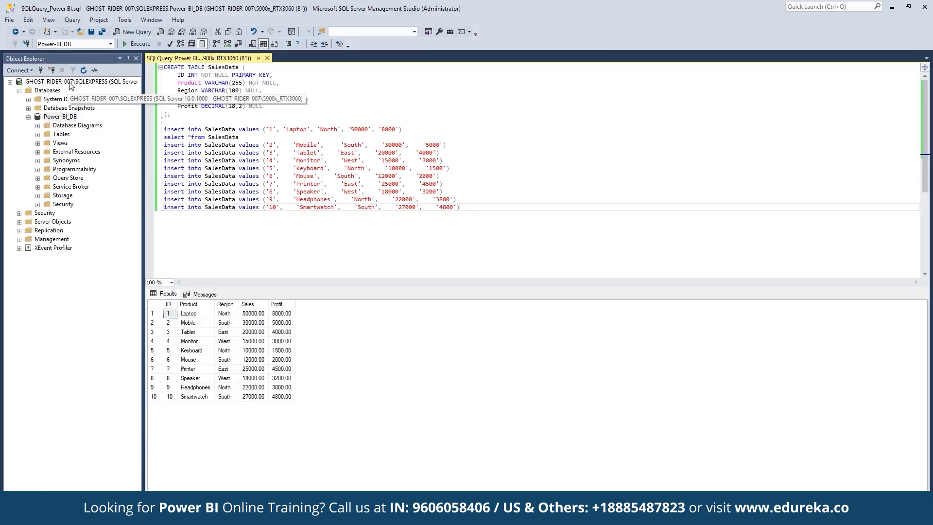
right_click(68, 81)
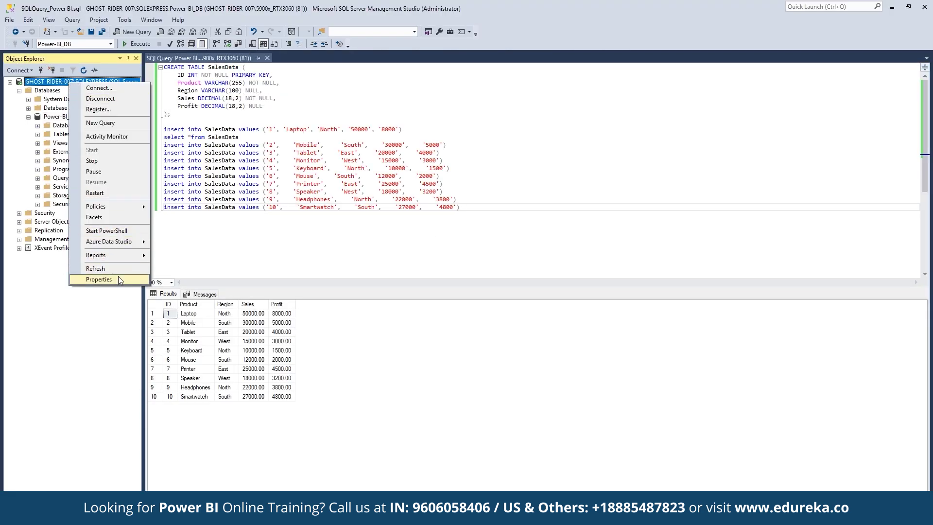
left_click(99, 279)
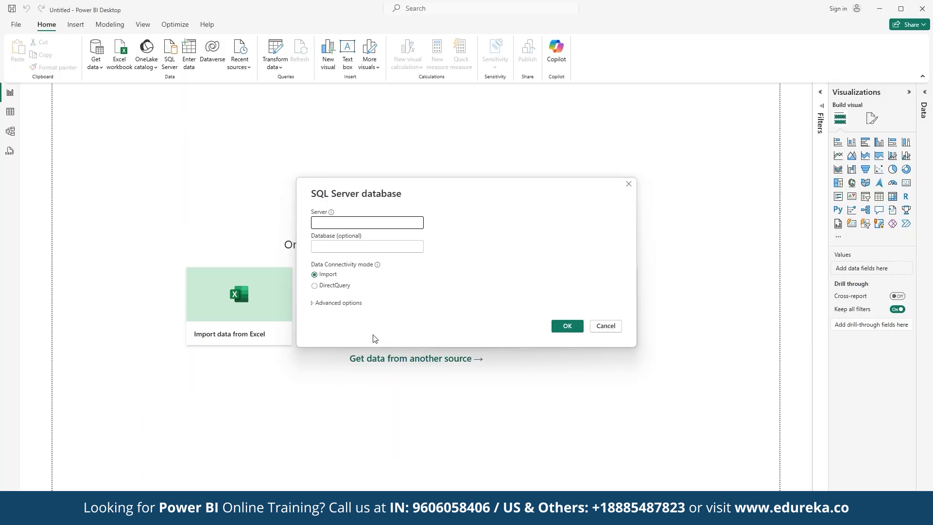
Connect to the SQL Server using the pasted server name and current Windows credentials
type("ghost-rider-007\\SQLEXPRESS")
left_click(570, 328)
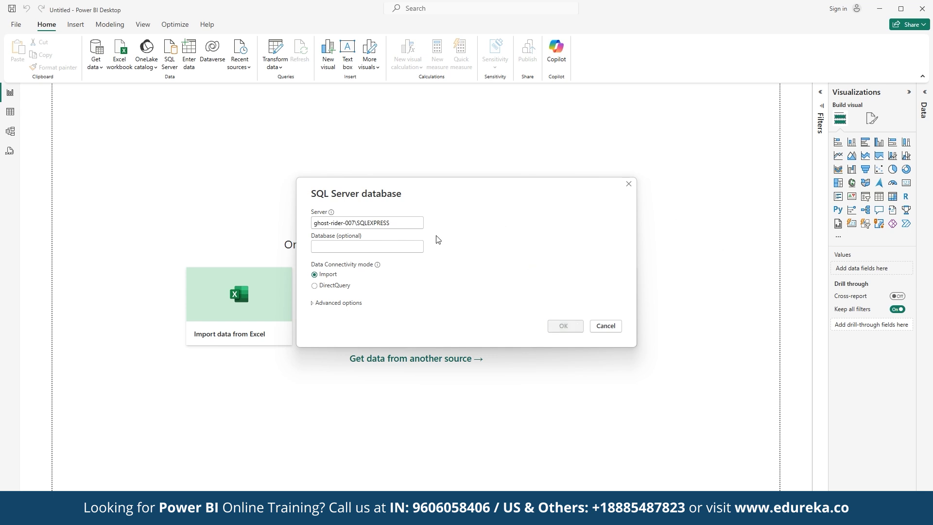
left_click(579, 321)
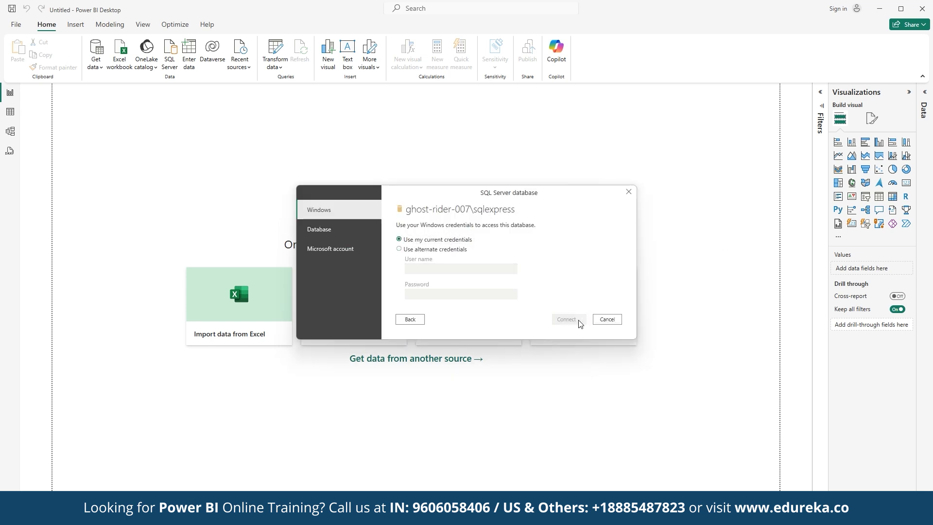
left_click(554, 288)
Select the SalesData table under Power-BI_DB in Navigator and load it
left_click(275, 173)
left_click(321, 185)
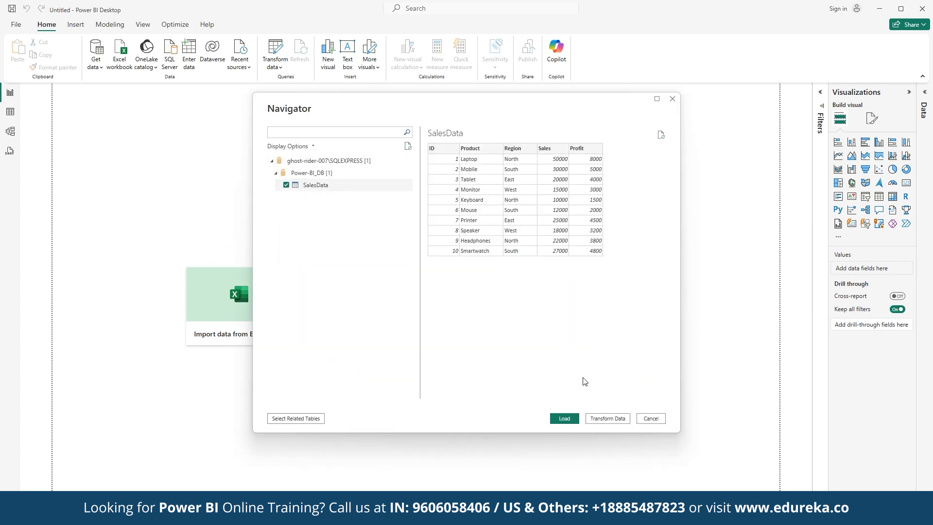
left_click(568, 418)
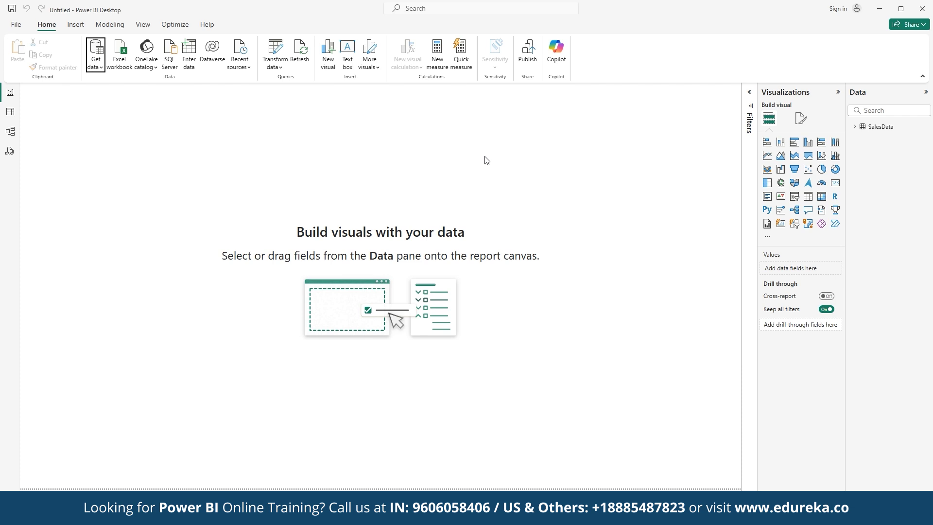
Inspect SalesData's Product, Region, Sales and Profit columns in Table view, then return to Report view with Visualizations expanded
left_click(10, 112)
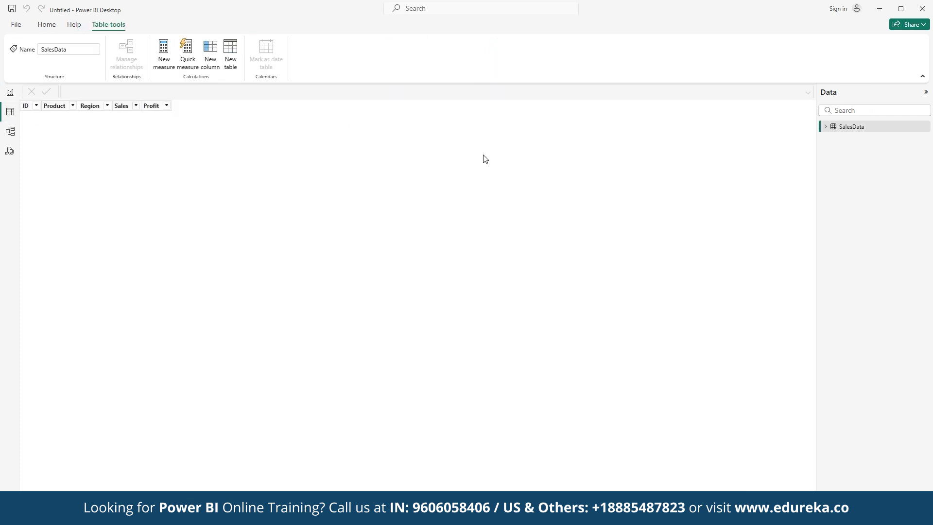
left_click(825, 126)
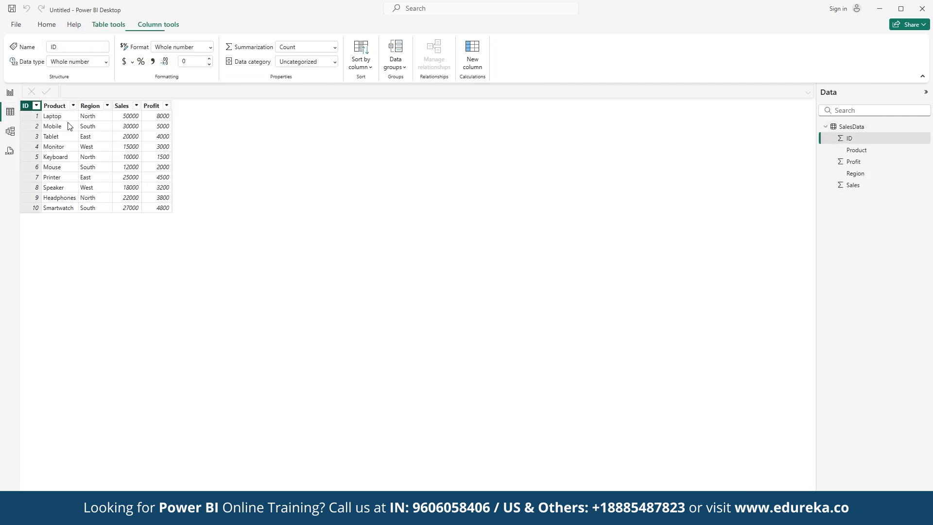
left_click(68, 127)
left_click(103, 126)
left_click(130, 123)
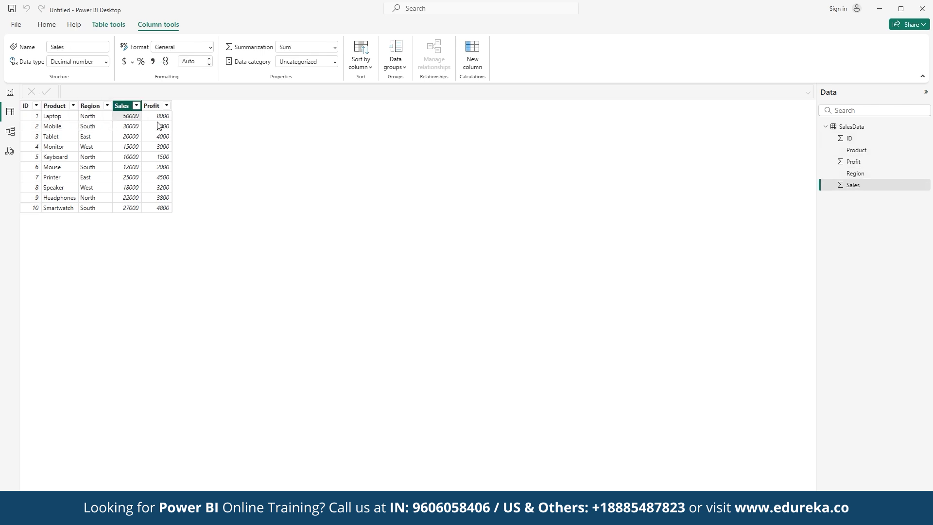
left_click(157, 125)
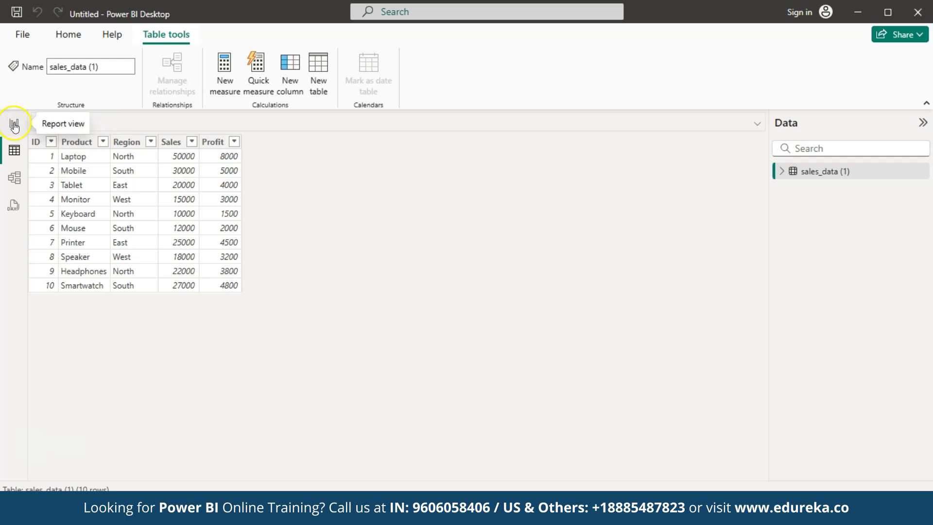
left_click(14, 124)
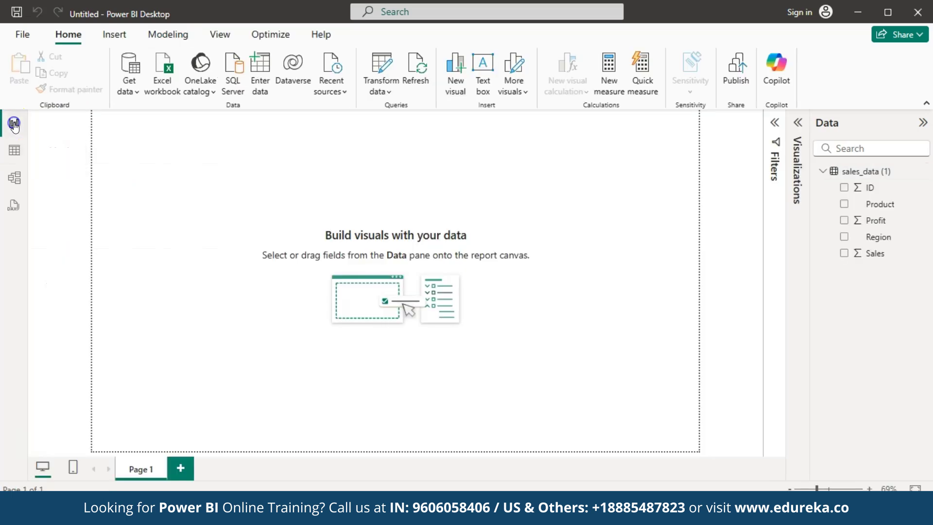
left_click(793, 123)
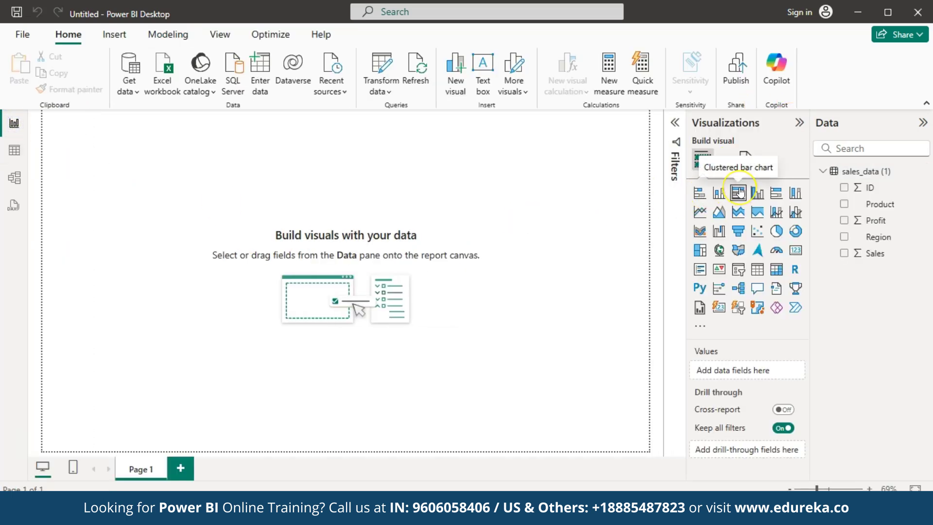
Add a clustered bar chart to the page and collapse the Filters pane
left_click(737, 193)
left_click(397, 240)
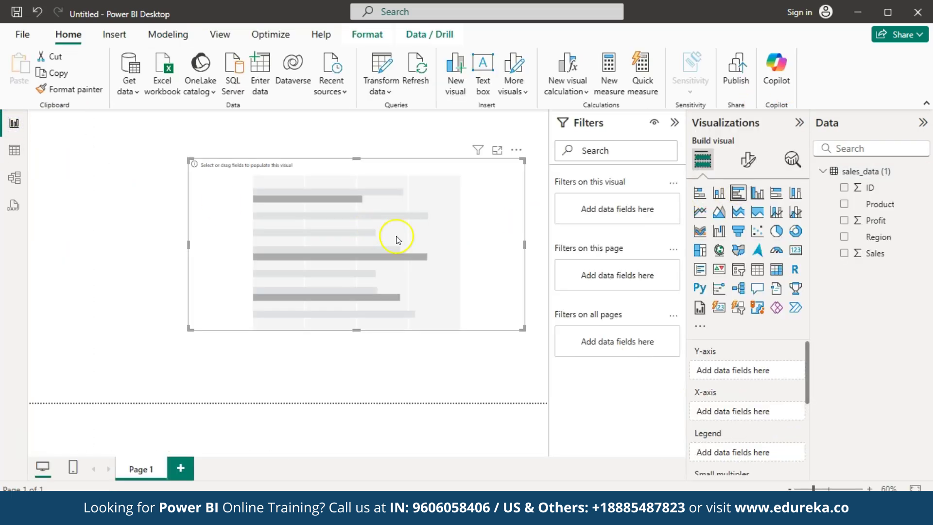
left_click(674, 123)
scroll(767, 357, "down", 2)
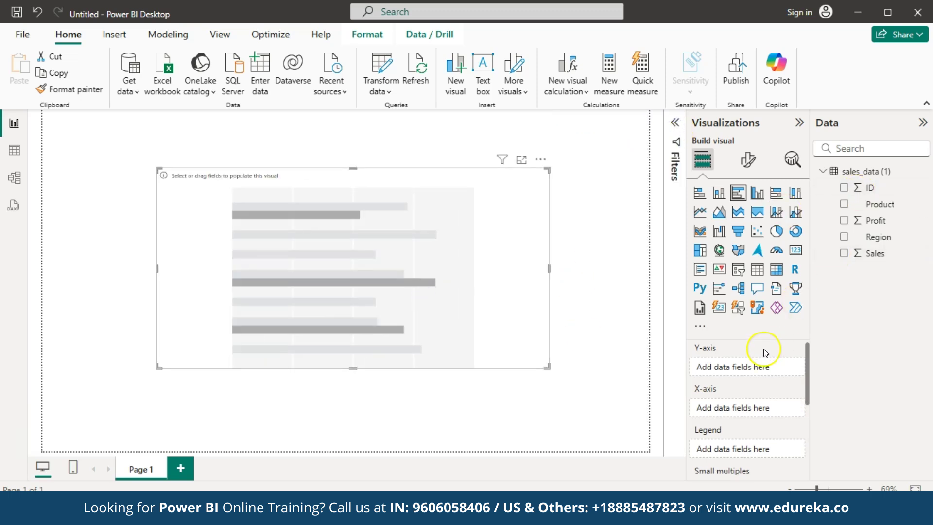
scroll(780, 345, "up", 2)
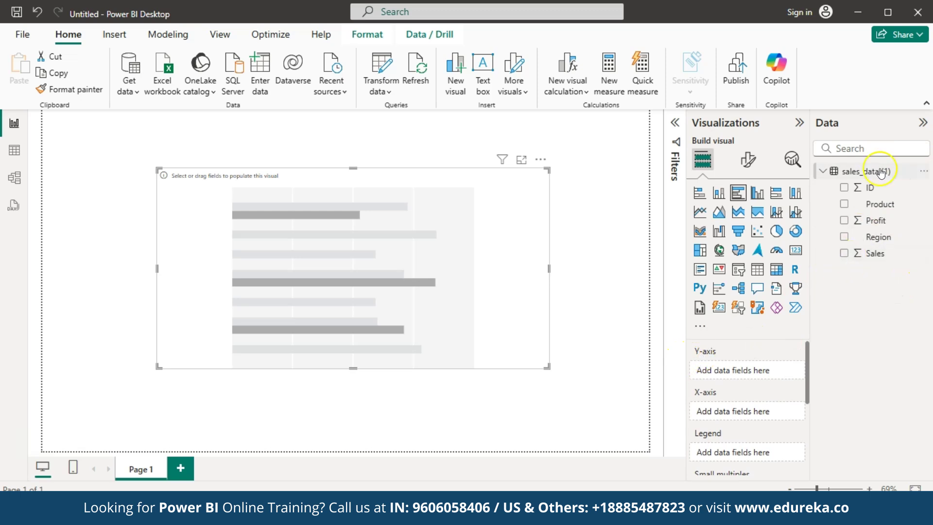
Plot Product on the Y-axis and Sum of Profit on the X-axis, then enlarge the chart
left_click_drag(880, 206, 754, 370)
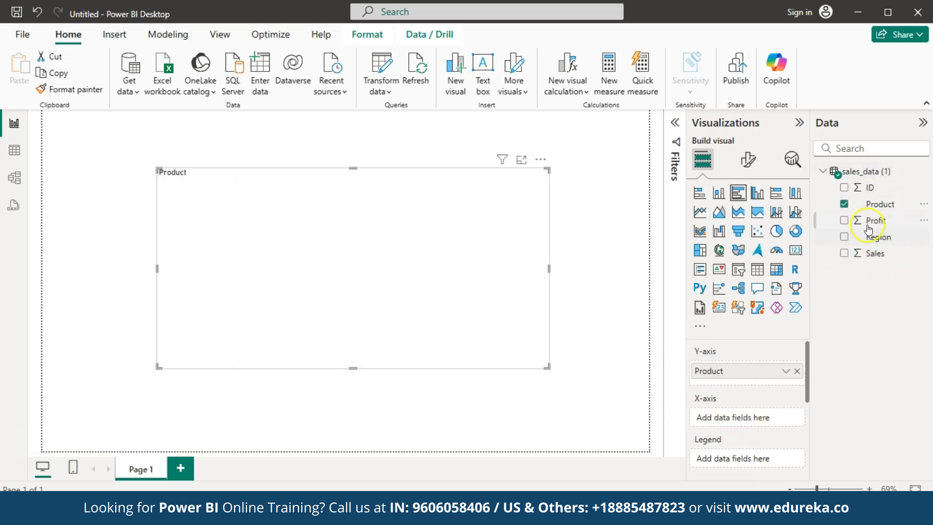
left_click_drag(868, 226, 739, 417)
left_click_drag(547, 367, 603, 412)
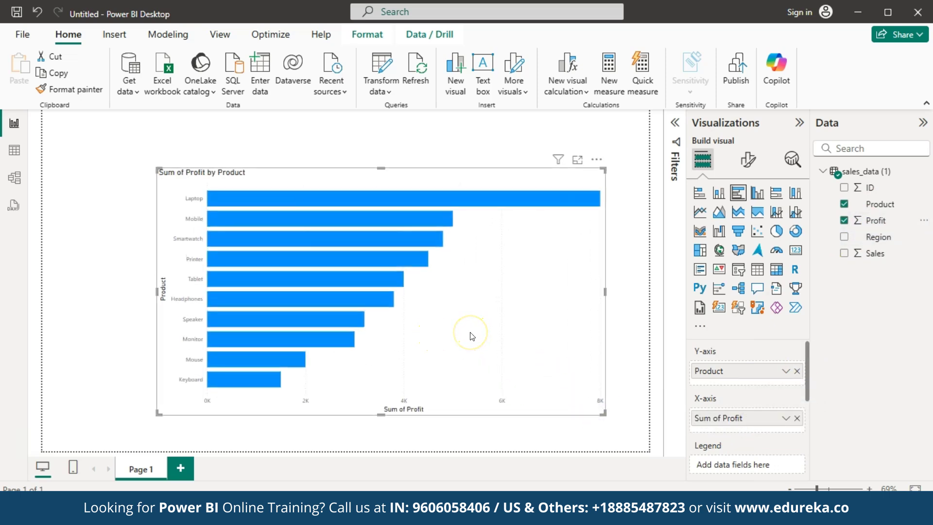